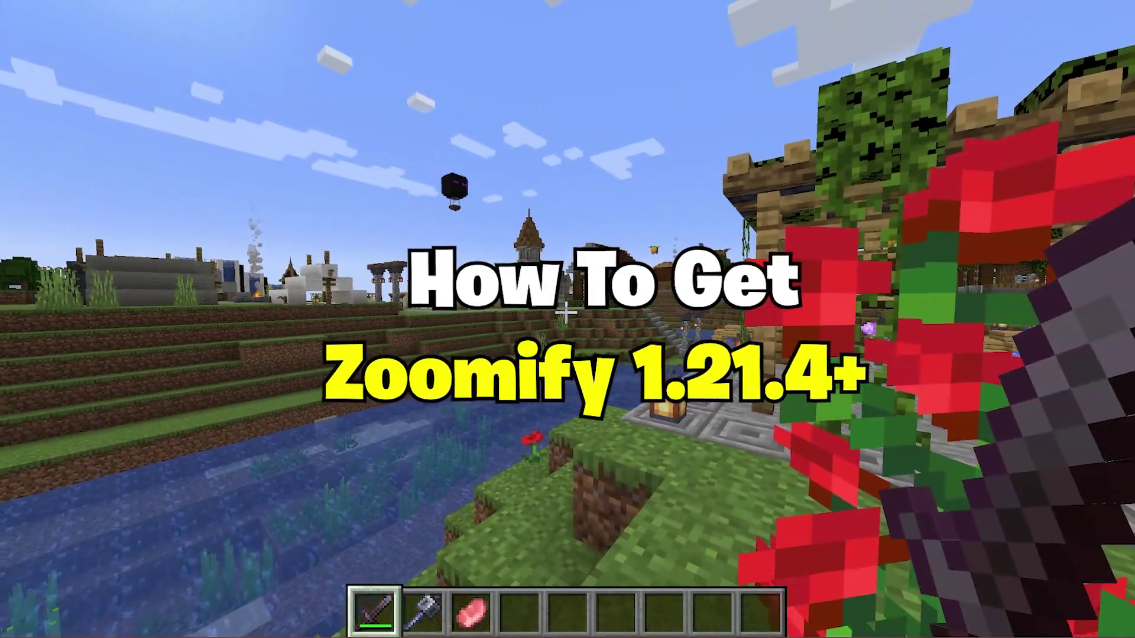
- Check the Minecraft version in the debug overlay, hide the overlay again and walk around the village
key(F3)
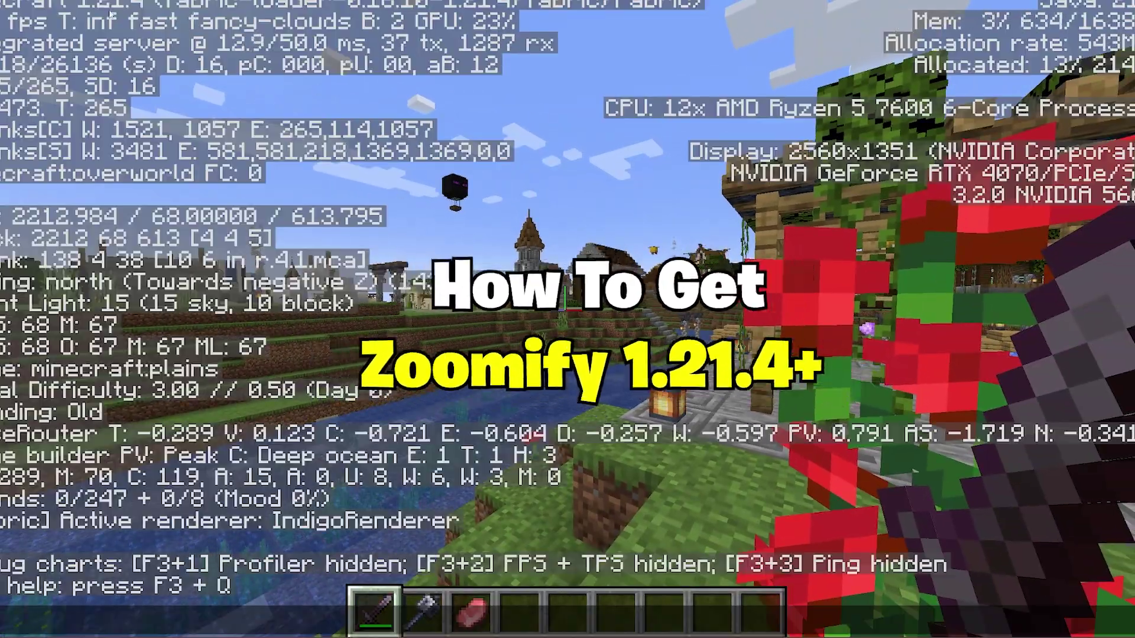
key(w)
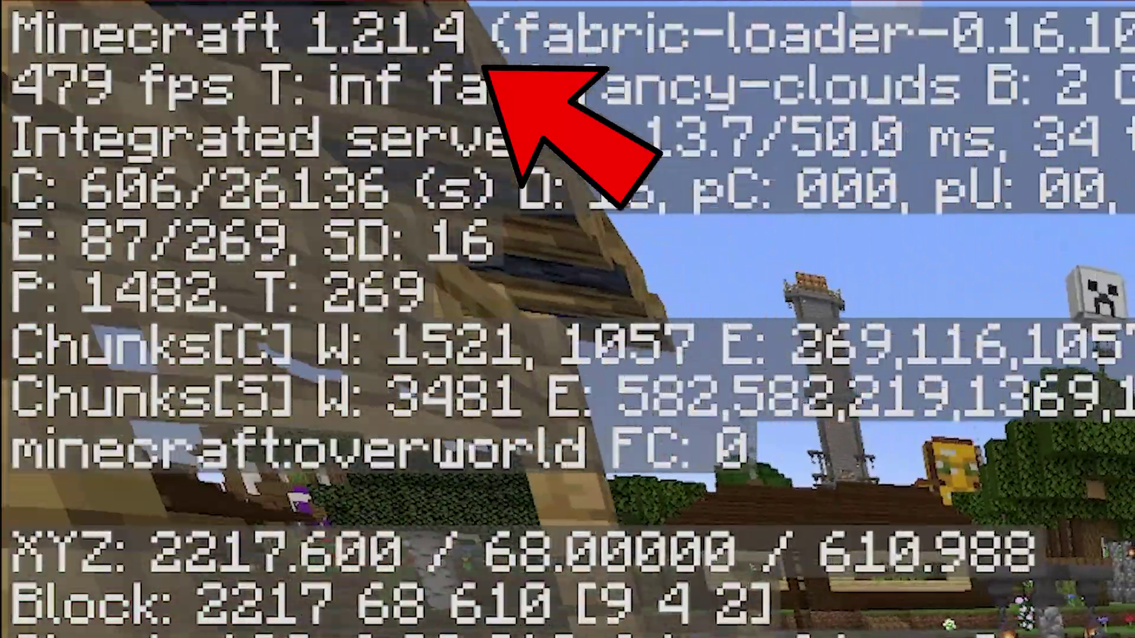
key(F3)
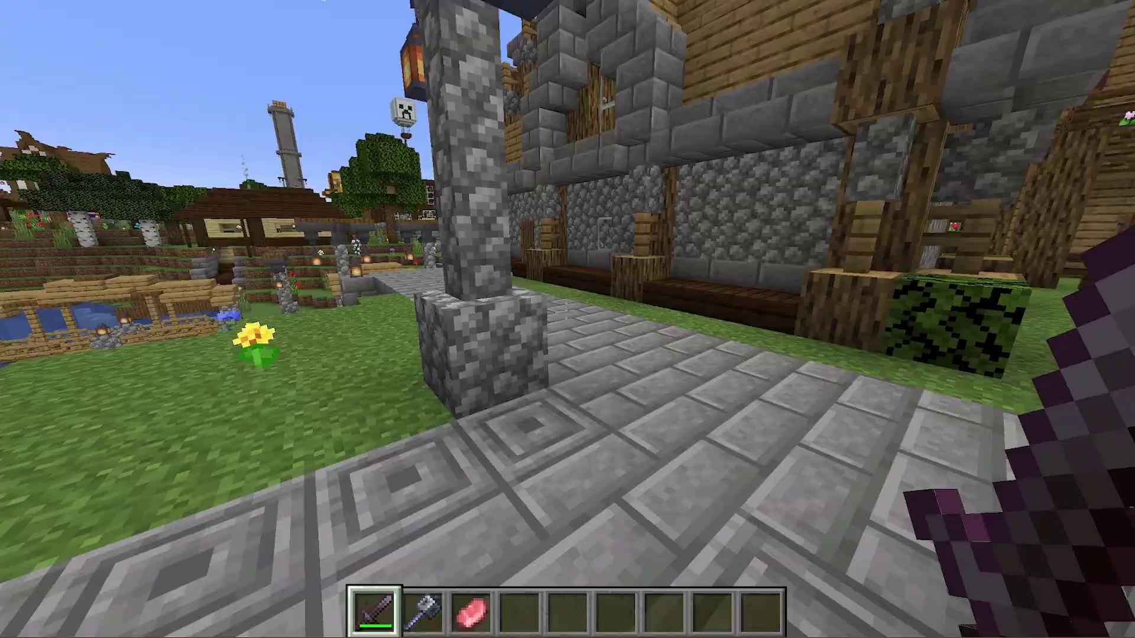
key(w)
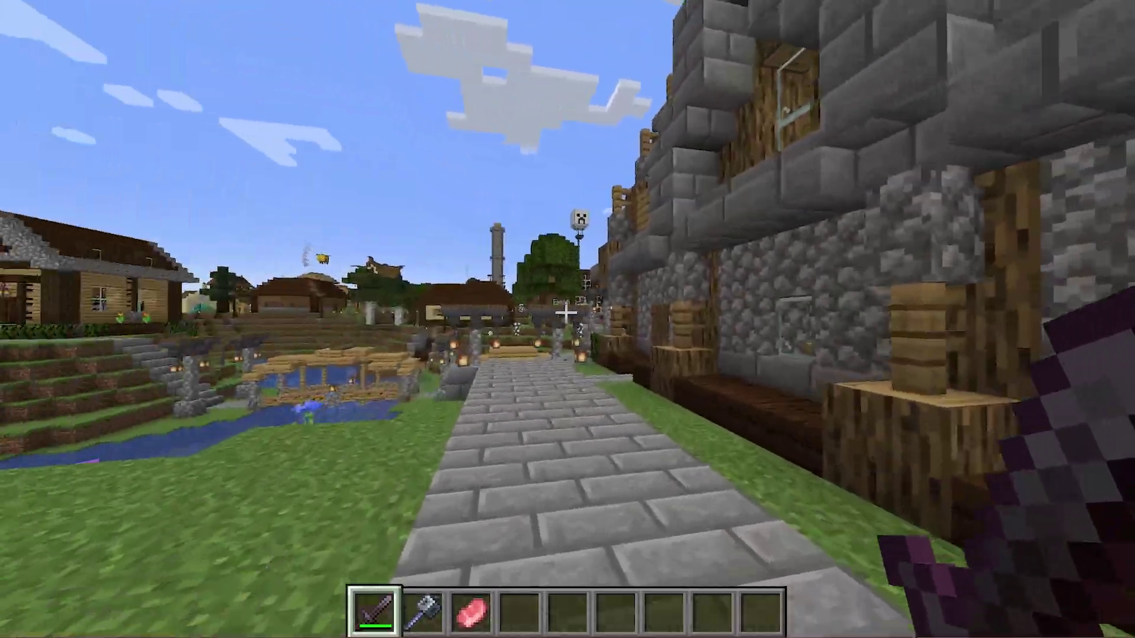
key(w)
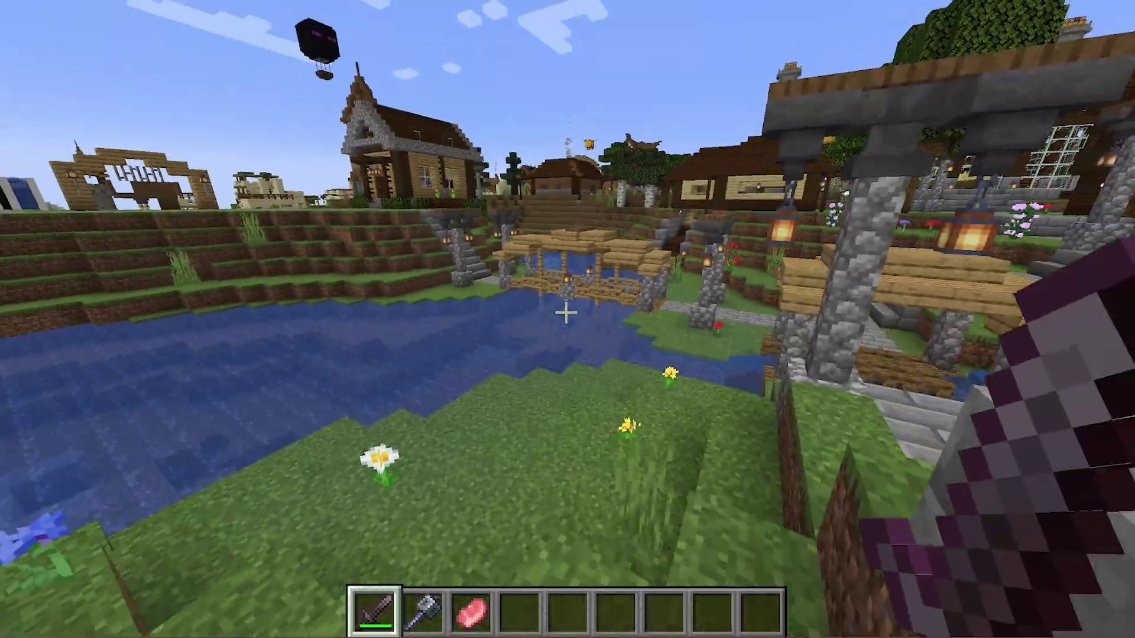
key(w)
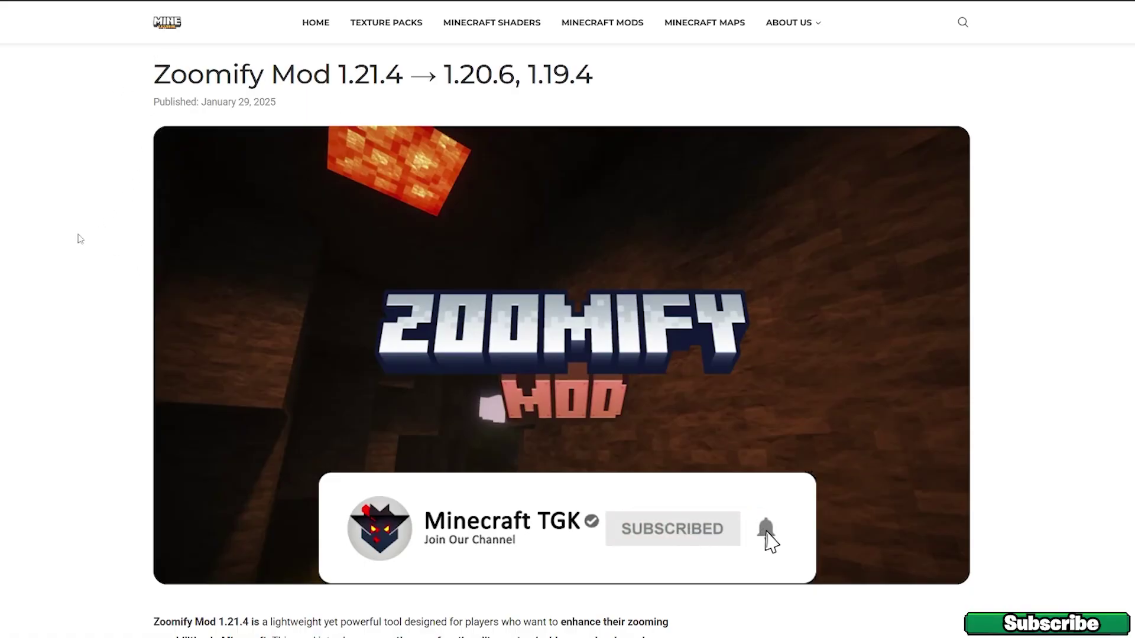
- Find the download links in the Zoomify Mod article and open the Zoomify Mod download page
scroll(86, 241, down, 10)
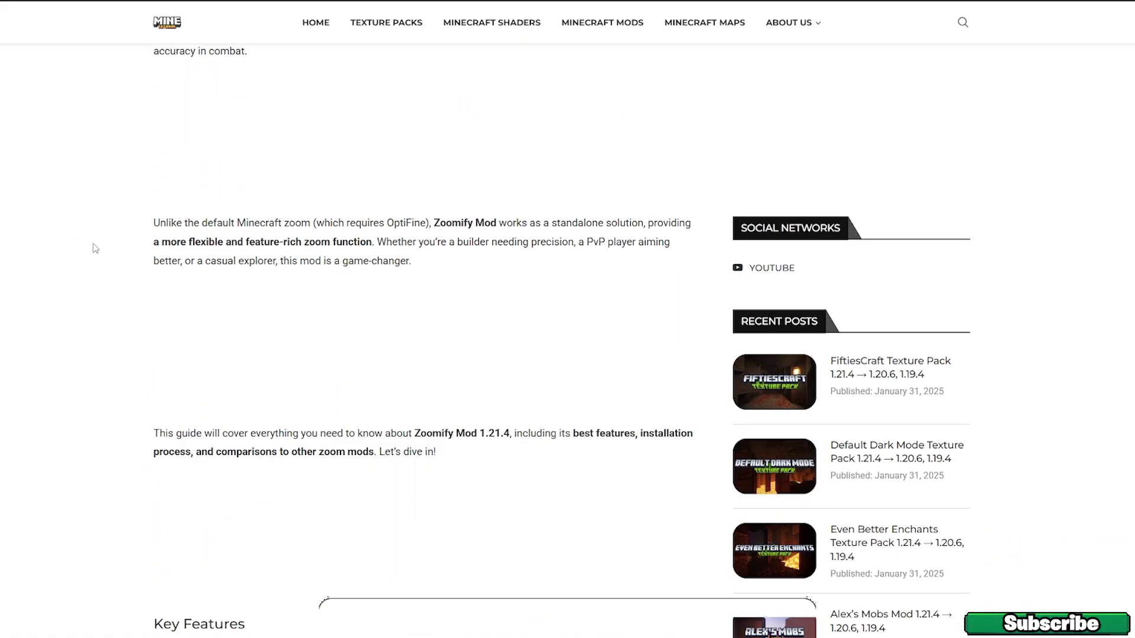
scroll(95, 248, down, 14)
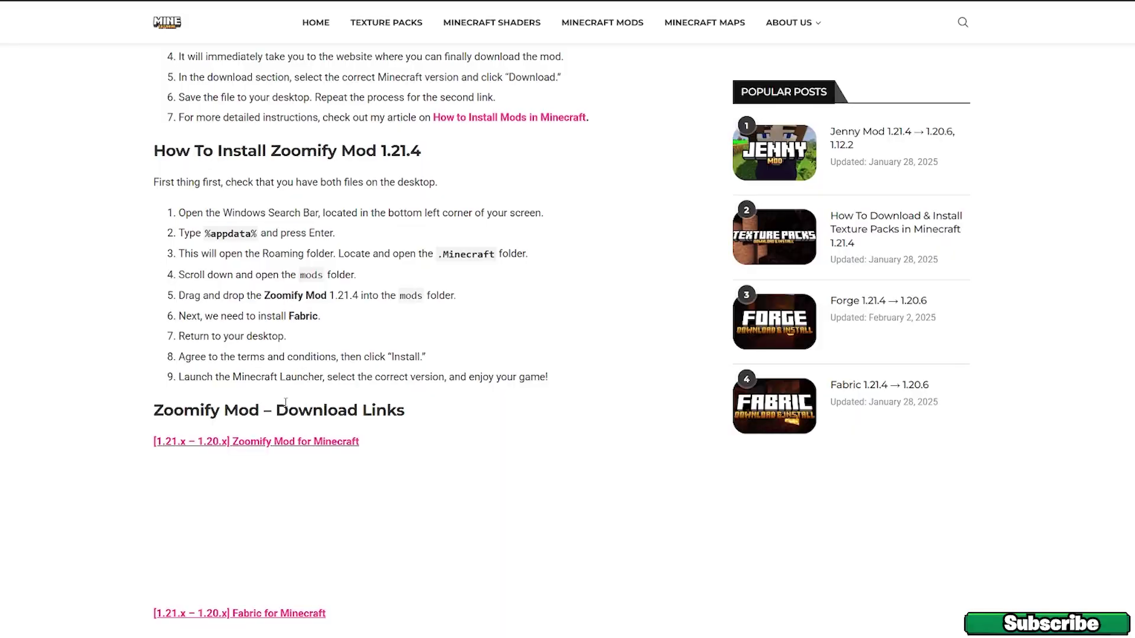
scroll(285, 403, down, 2)
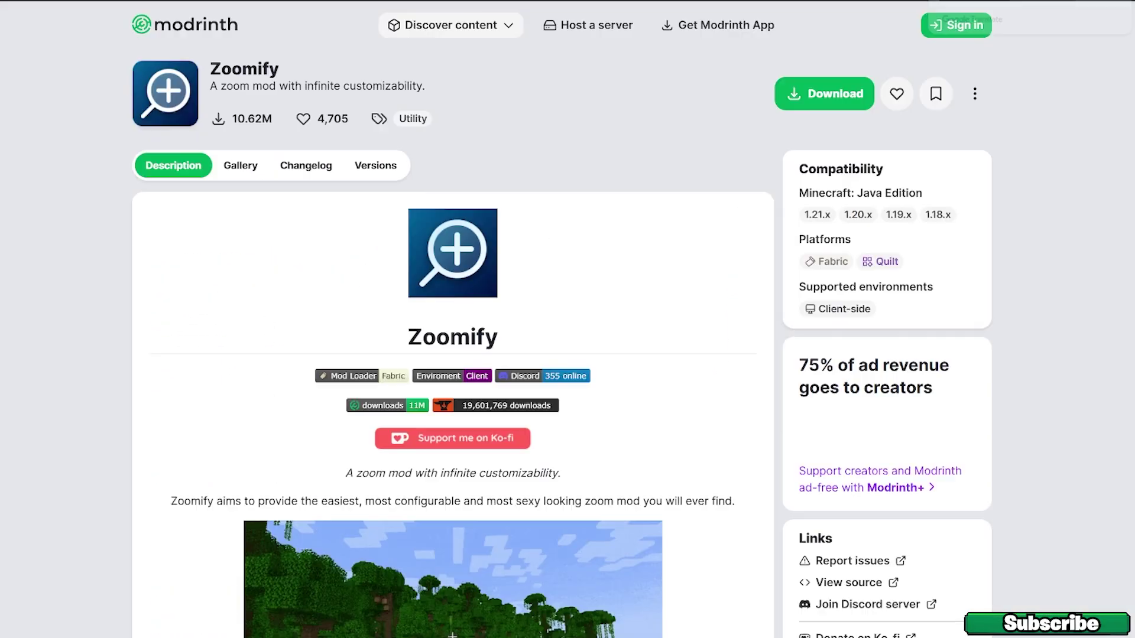
- Filter the Zoomify versions by game version 1.21.4 and download the 2.14.2+1.21.3 release
click(372, 170)
click(288, 207)
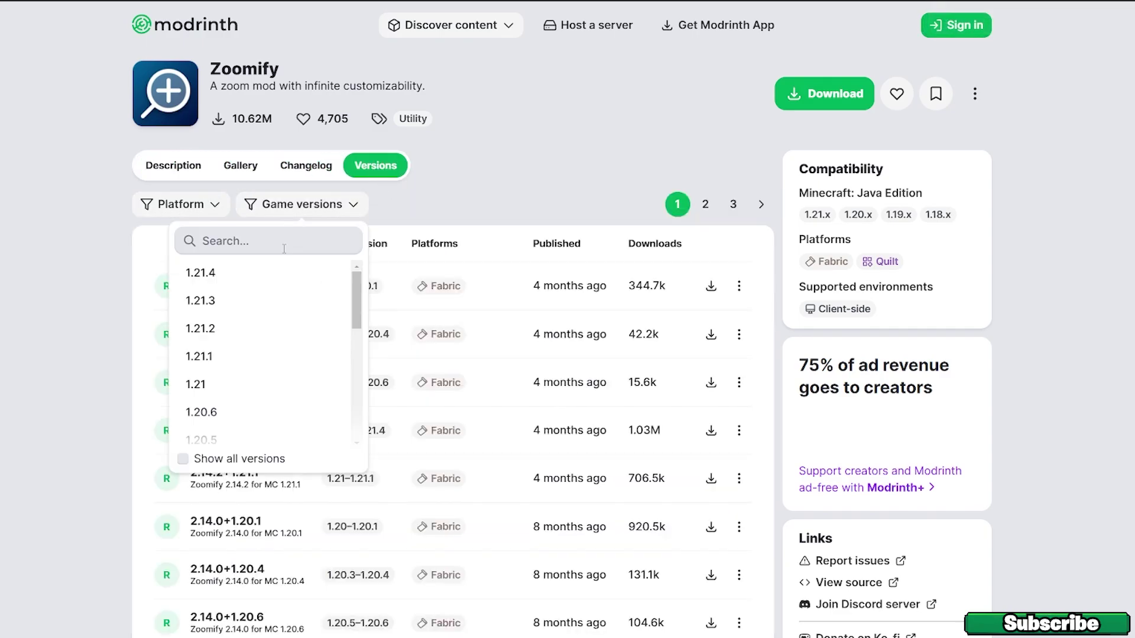
click(200, 271)
click(62, 226)
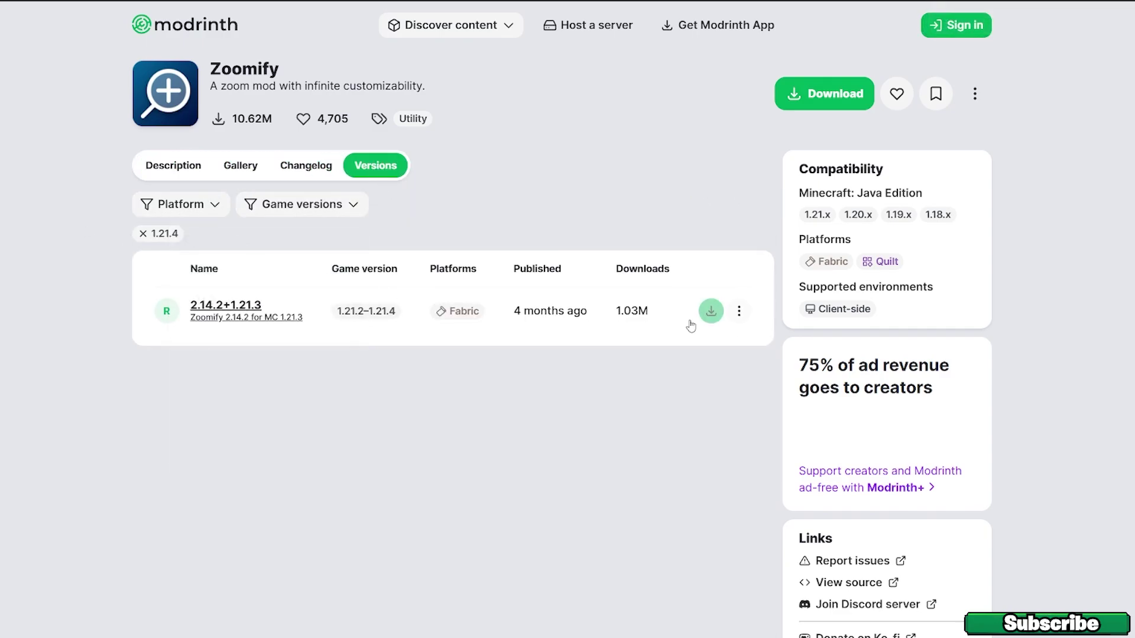
click(711, 311)
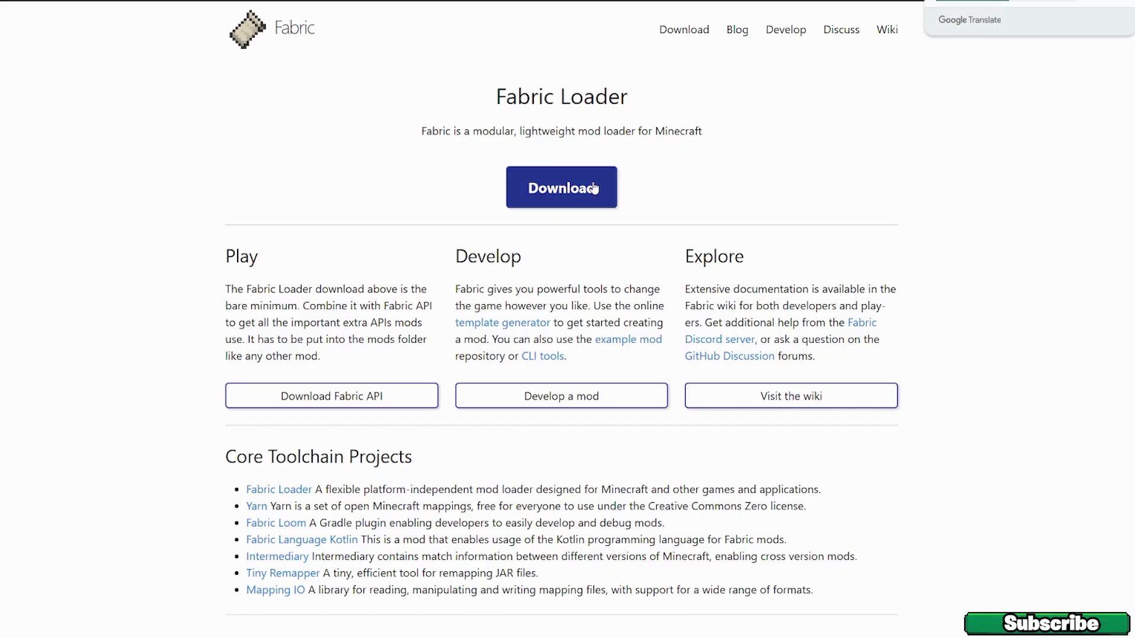
- Download the Fabric Loader installer for Windows and check the downloaded files on the desktop
click(592, 188)
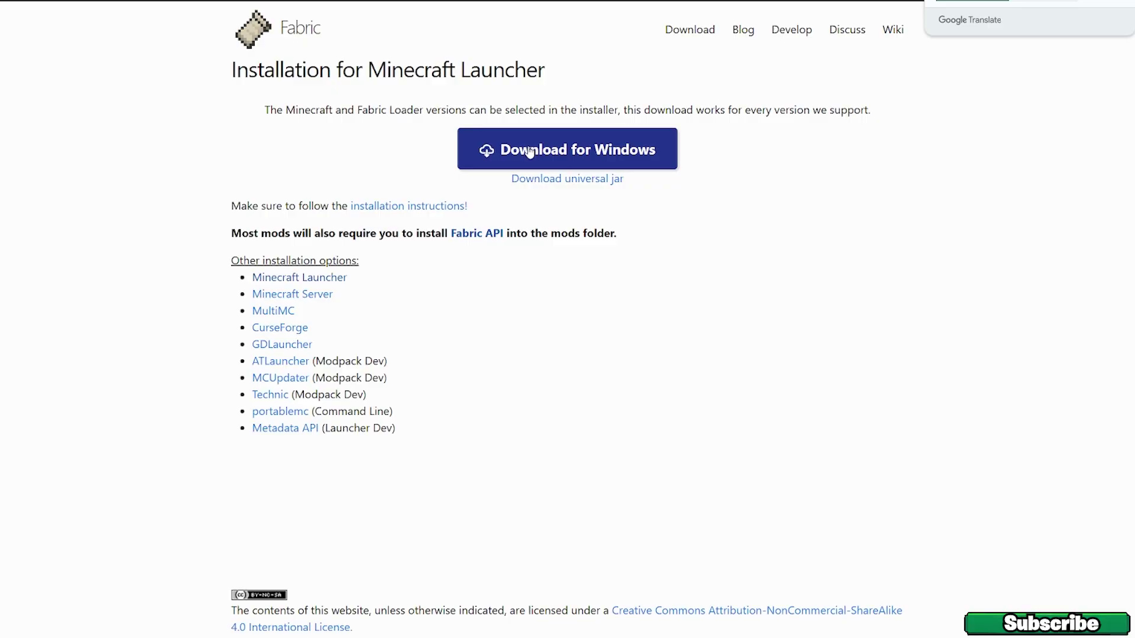
click(590, 149)
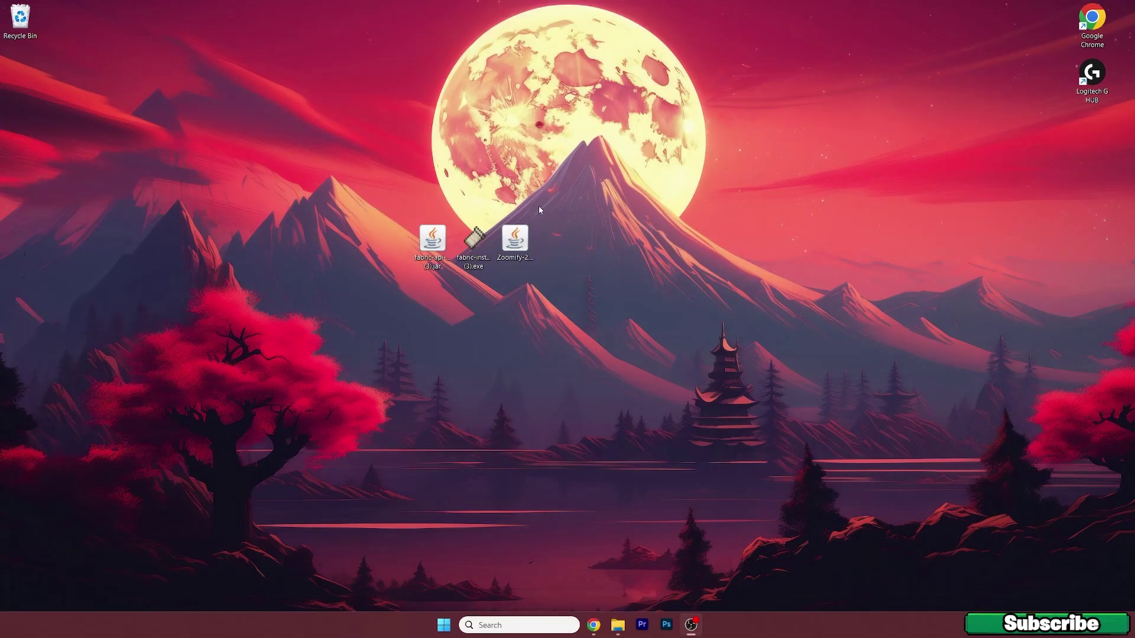
drag(538, 198, 354, 289)
click(580, 261)
- Open the Roaming folder through a search for %appdata% and place its window beside the downloaded files
click(511, 625)
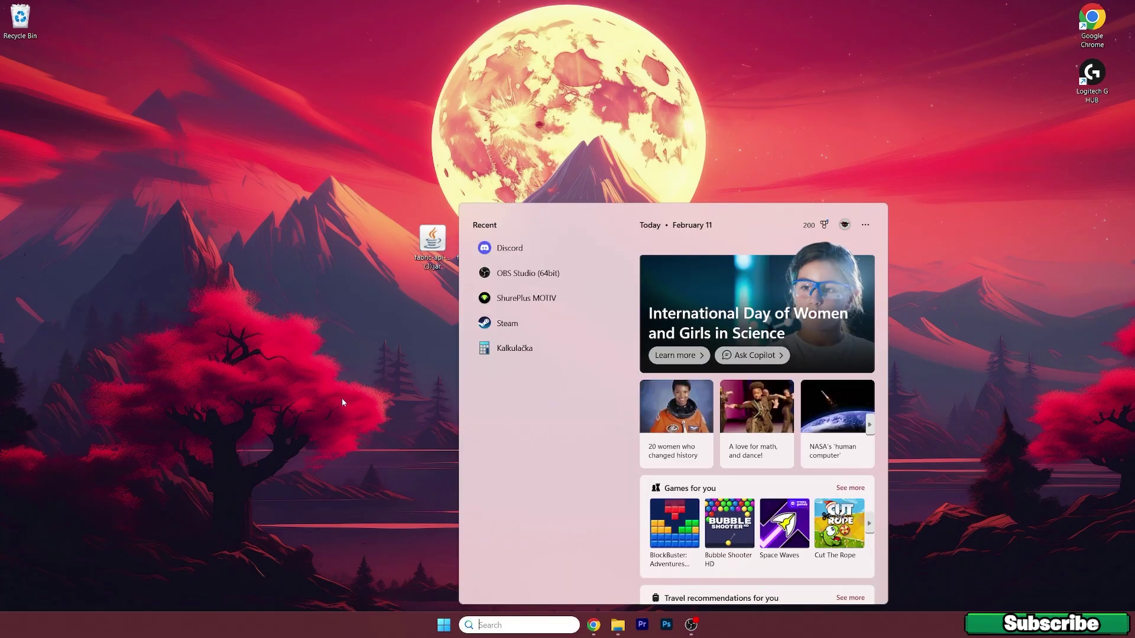
text(%appdata%)
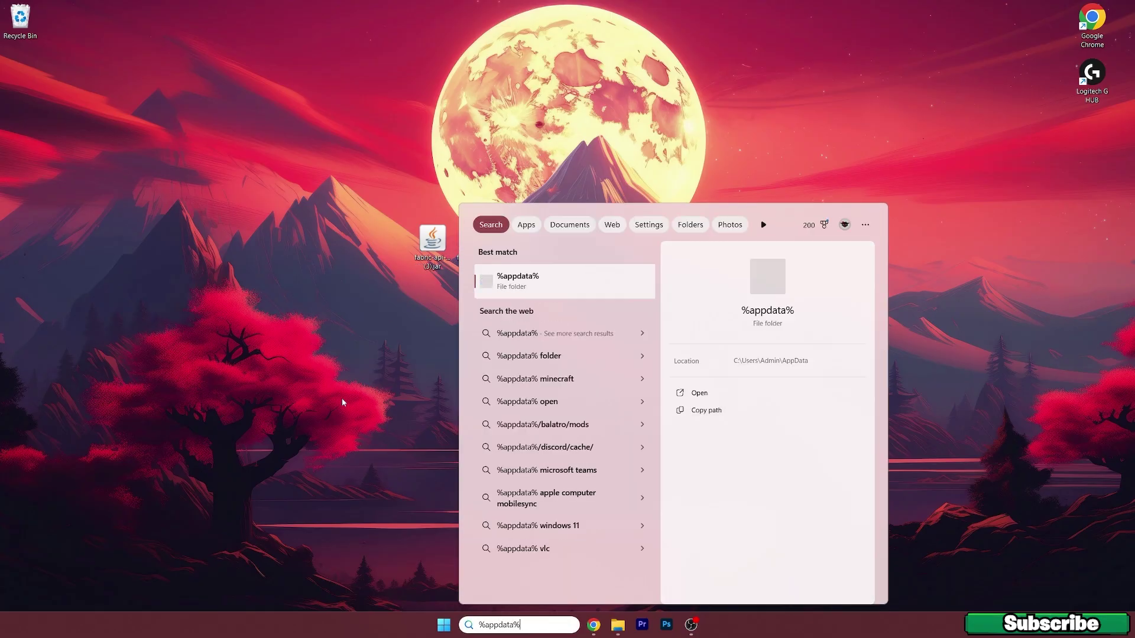
key(Return)
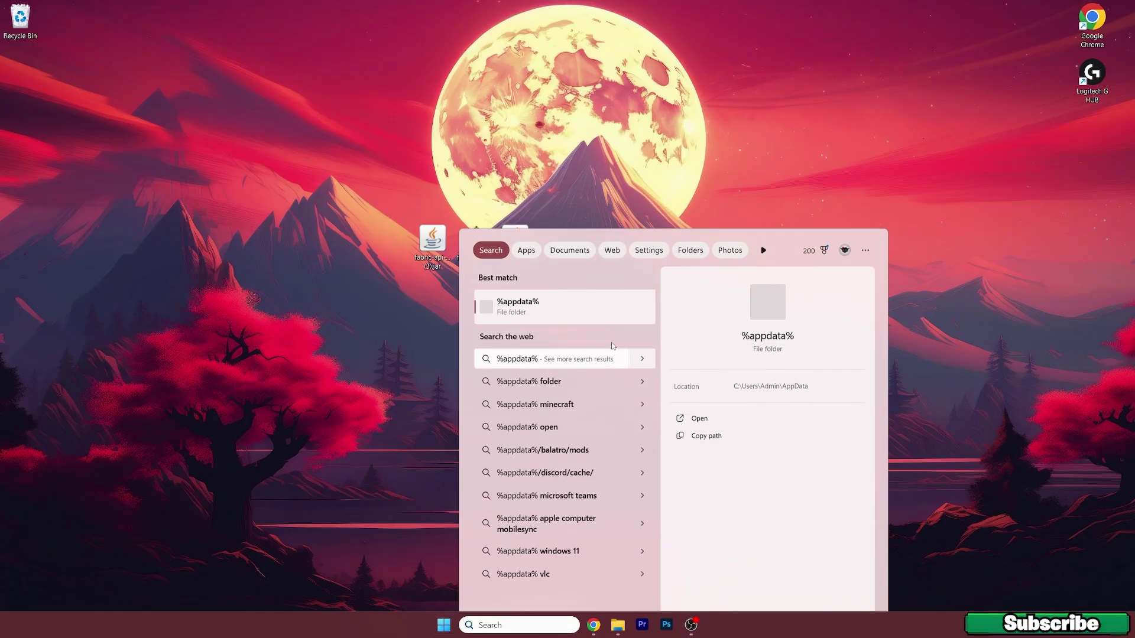
drag(588, 119, 798, 150)
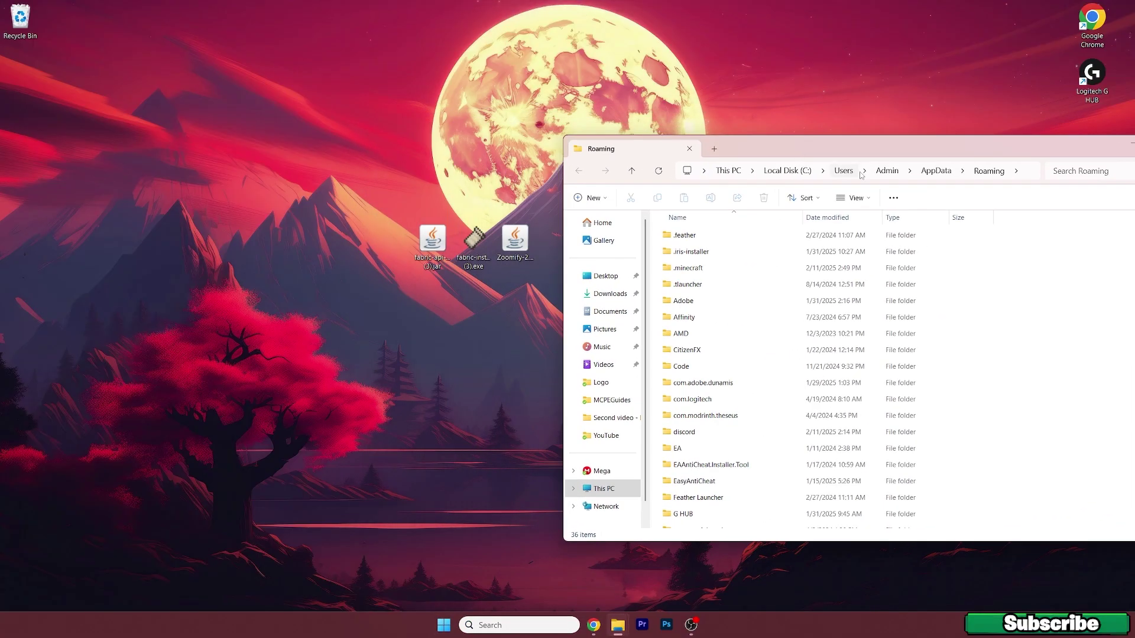
- Open the mods folder inside the .minecraft folder
double_click(680, 270)
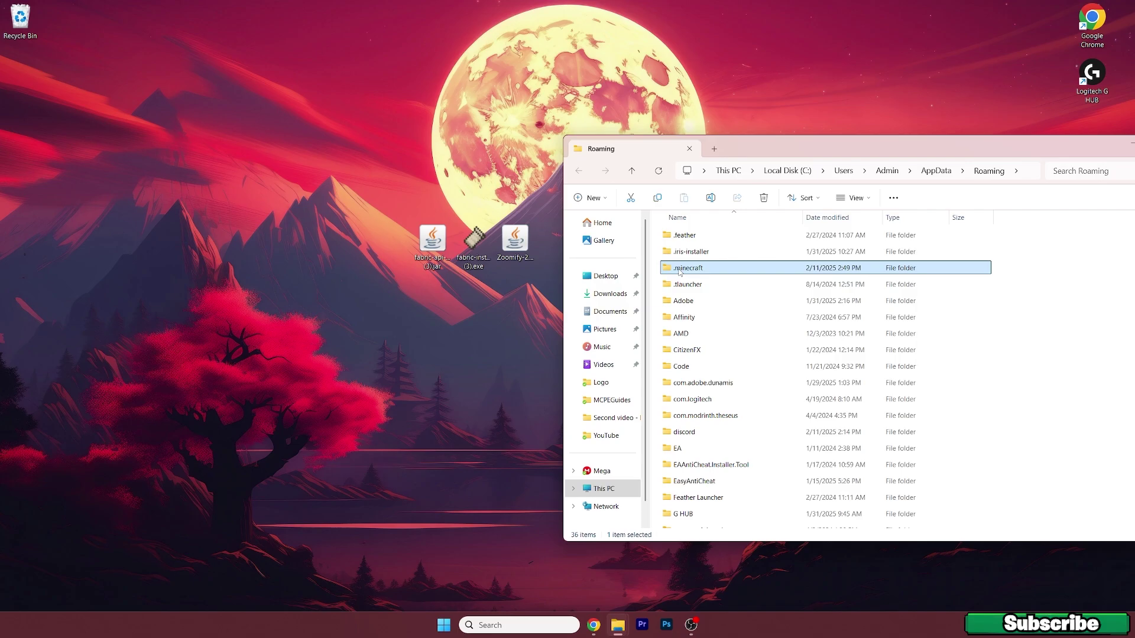
click(715, 321)
text(mods)
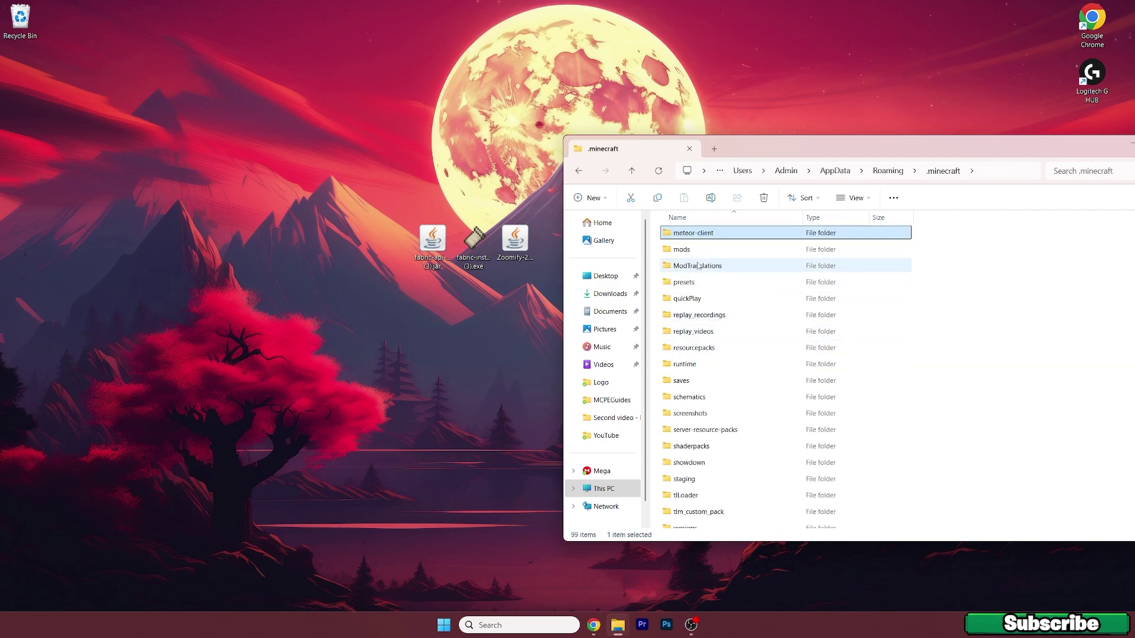
key(Return)
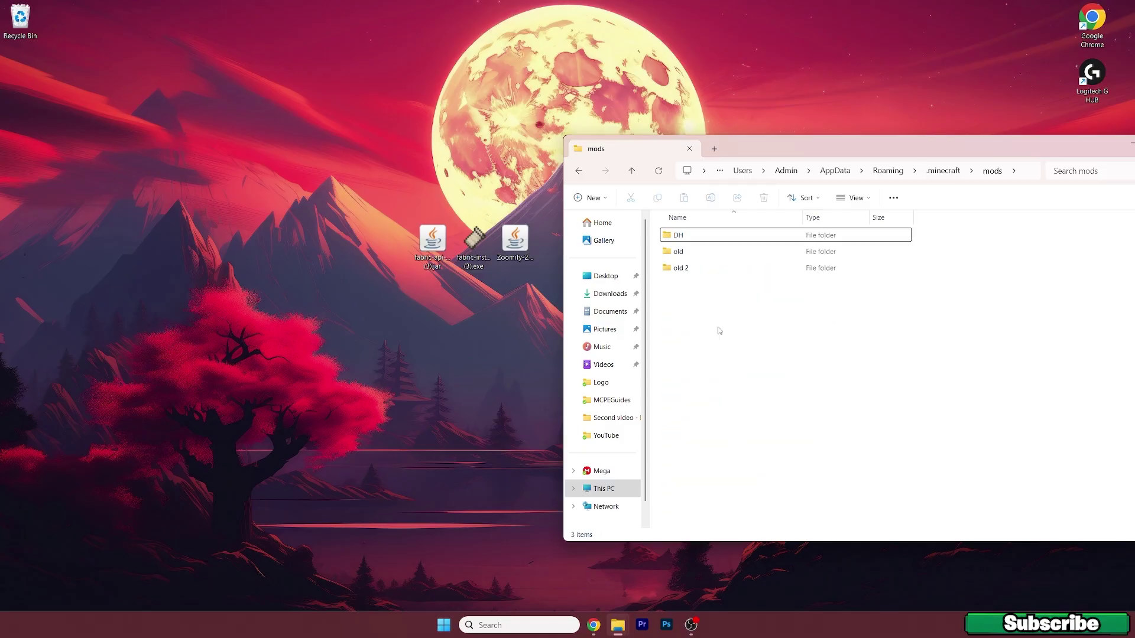
- Move the Zoomify and Fabric API jar files from the desktop into the mods folder
drag(515, 239, 689, 296)
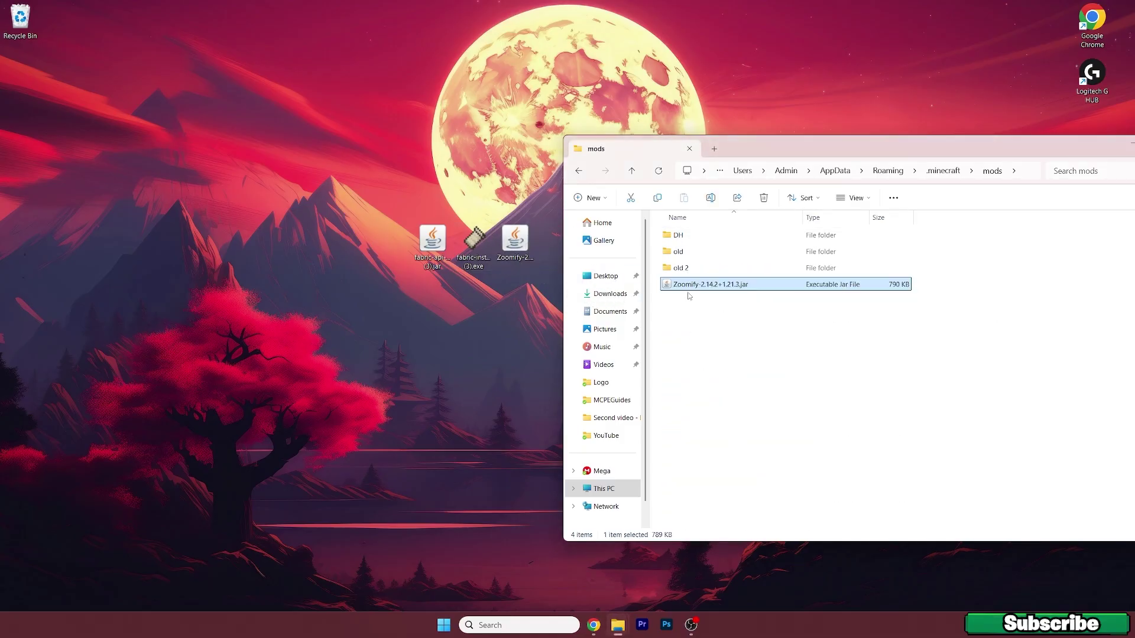
drag(435, 247, 717, 301)
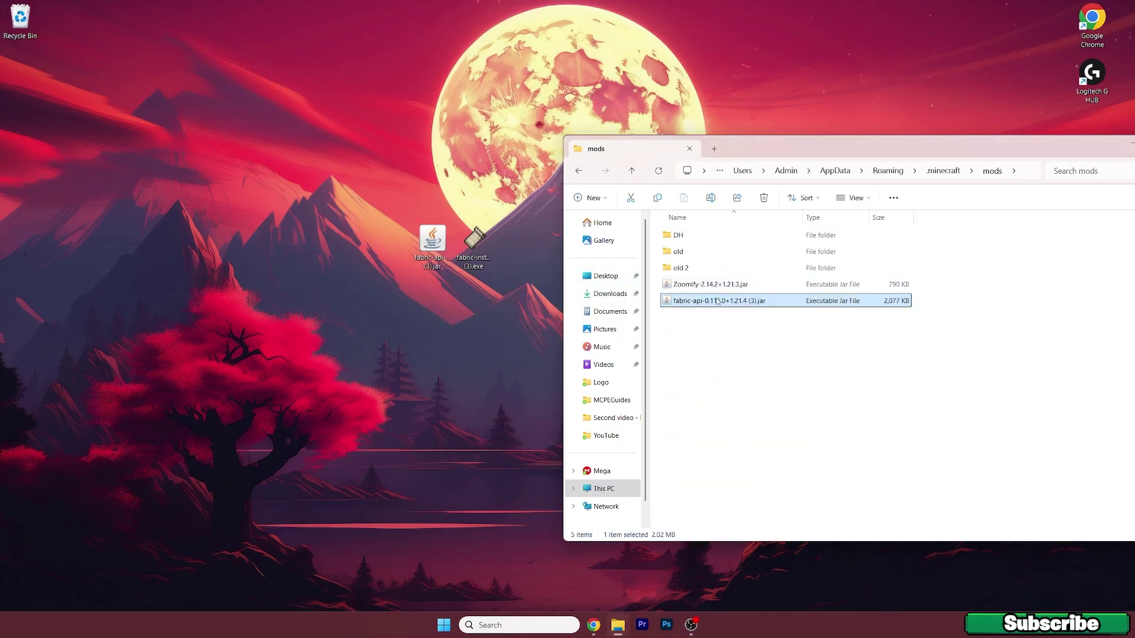
click(750, 343)
- Return to the .minecraft folder, open its versions folder and look through the installed versions
click(580, 171)
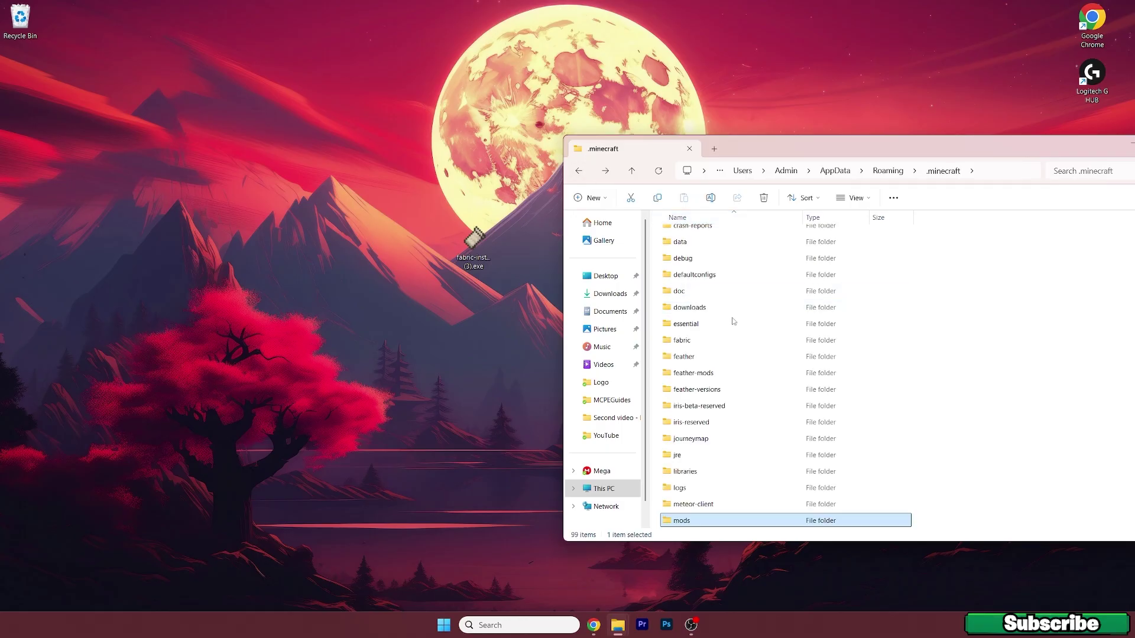
scroll(733, 322, down, 10)
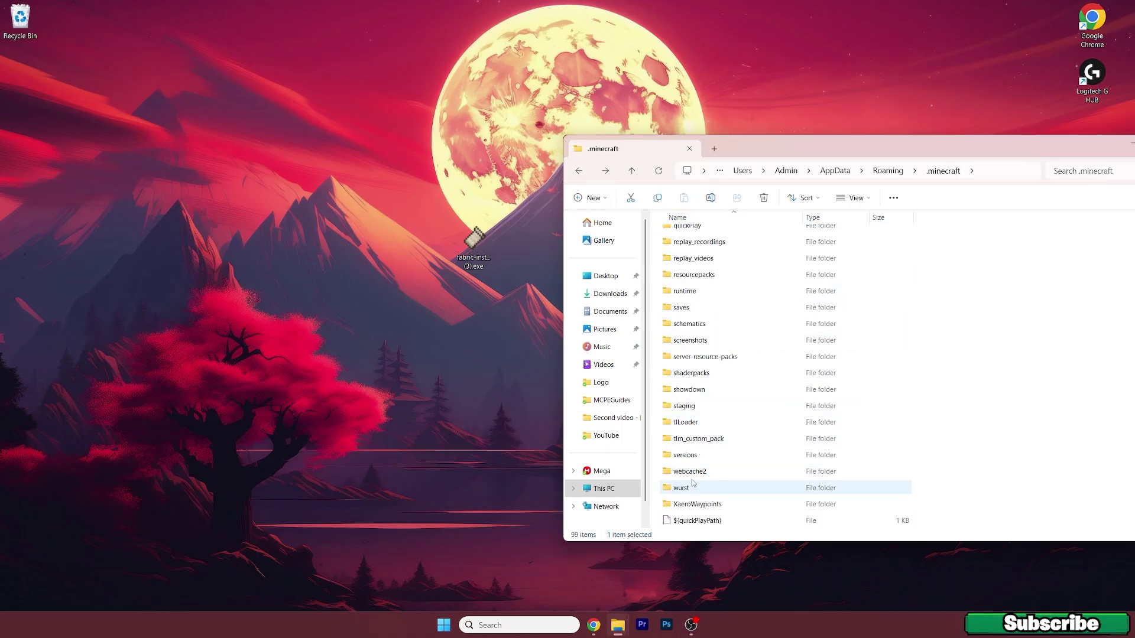
double_click(687, 456)
scroll(733, 379, down, 6)
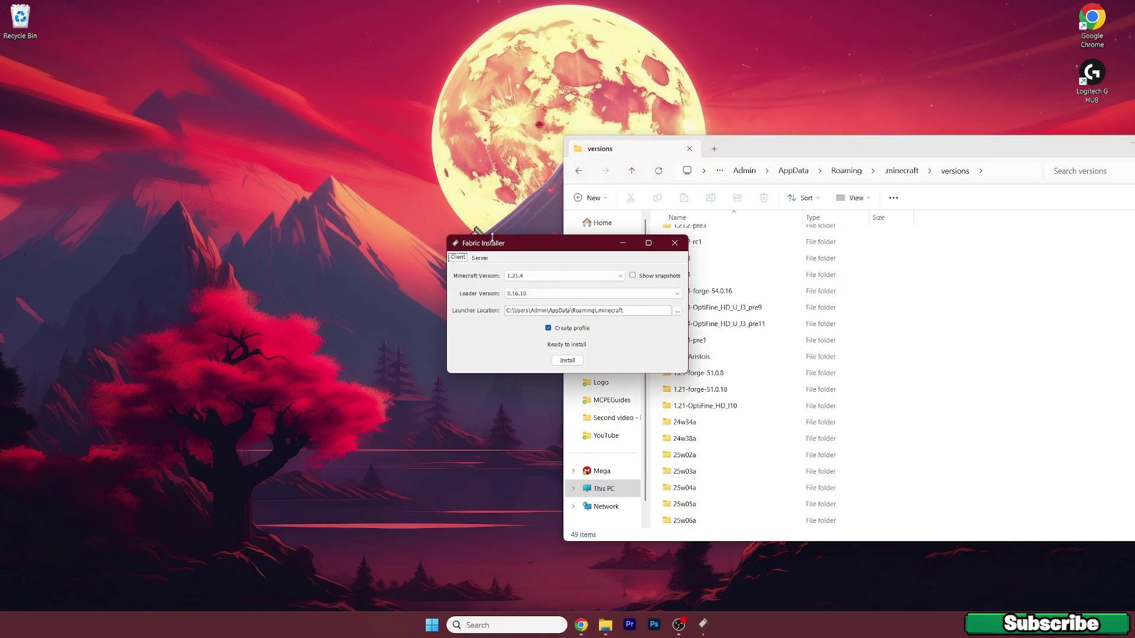
- Install Fabric Loader 0.16.10 for Minecraft 1.21.4 into the .minecraft folder and close the installer
click(523, 279)
click(532, 284)
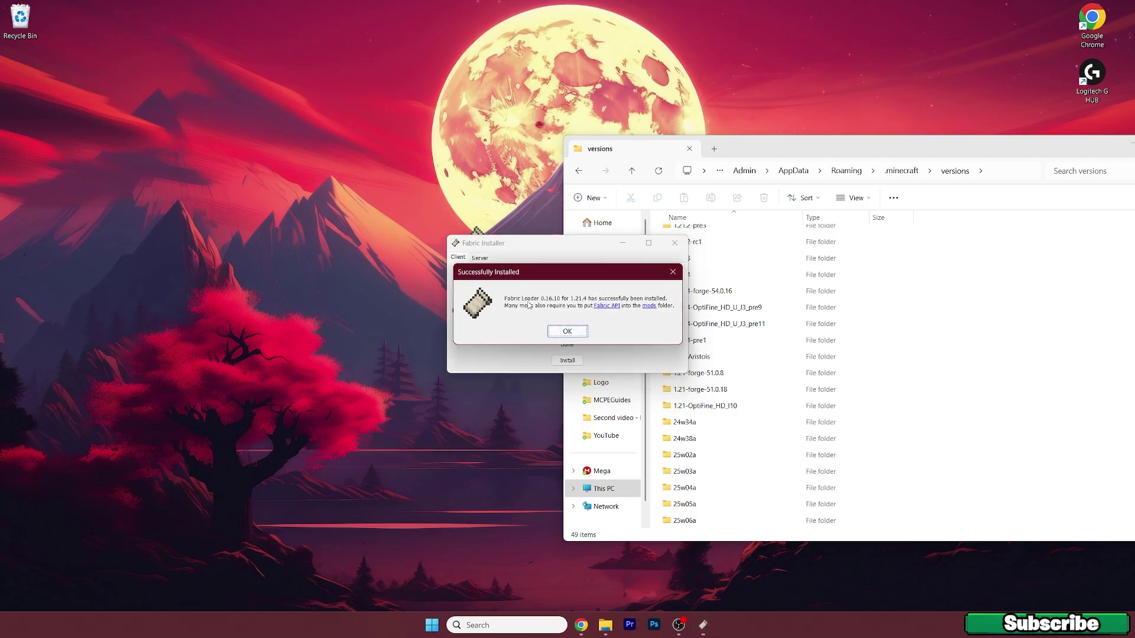
click(567, 331)
click(674, 243)
- Check the versions folder for fabric-loader-0.16.10-1.21.4 and close the folder window
drag(768, 149, 534, 80)
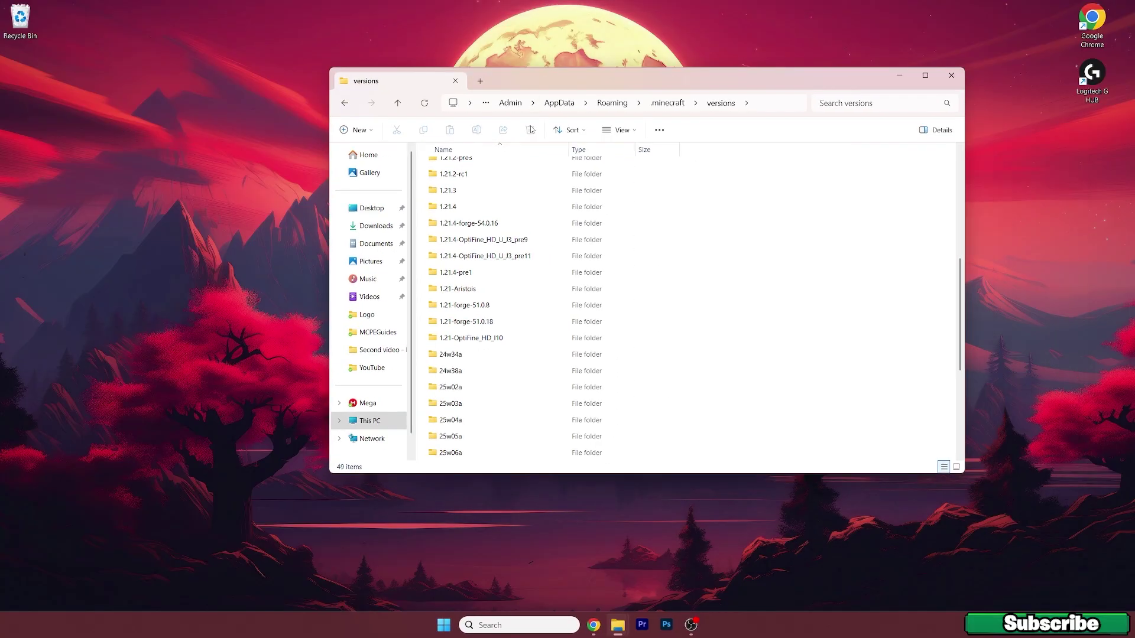
scroll(532, 248, down, 5)
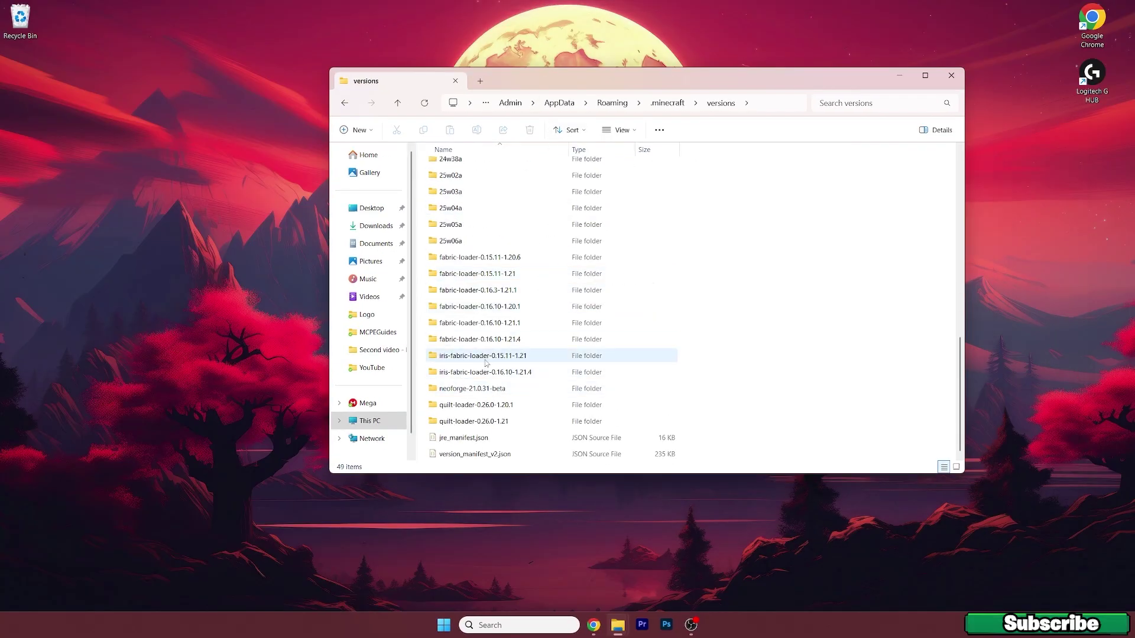
click(468, 341)
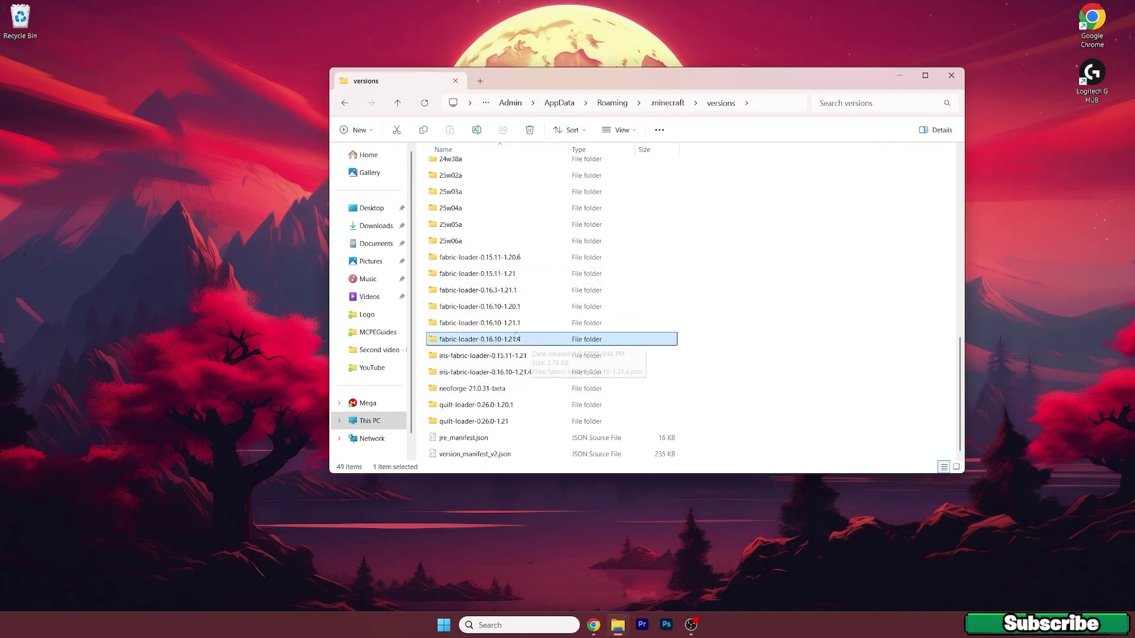
click(951, 75)
- Switch to the Minecraft Launcher and choose the Fabric Loader 1.21.4 installation
click(444, 625)
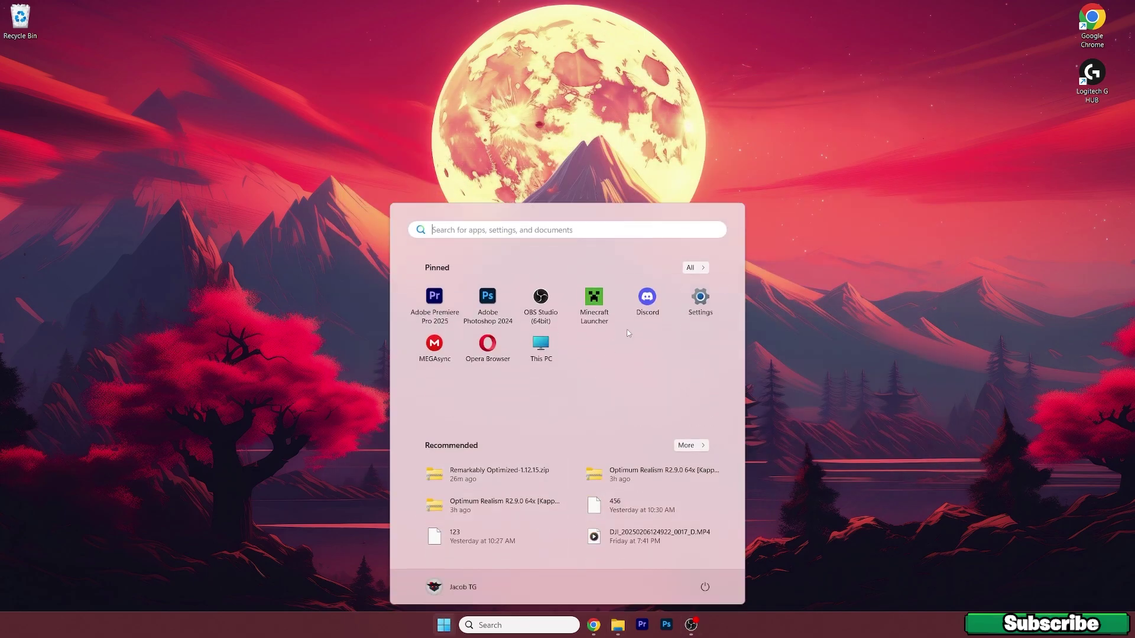
click(593, 296)
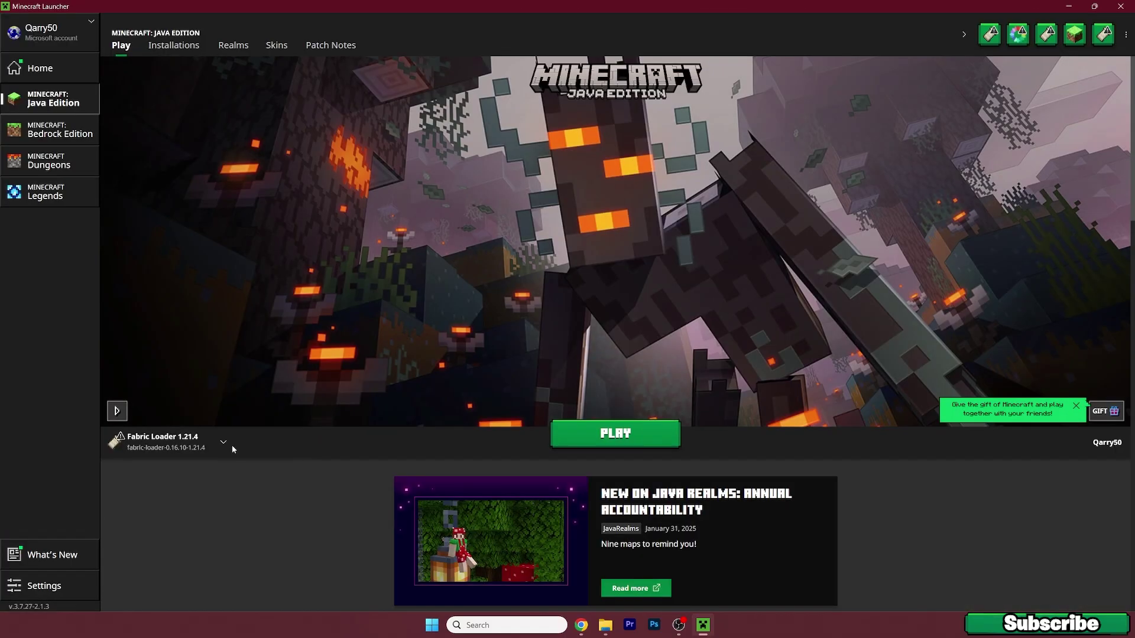
click(155, 443)
click(153, 449)
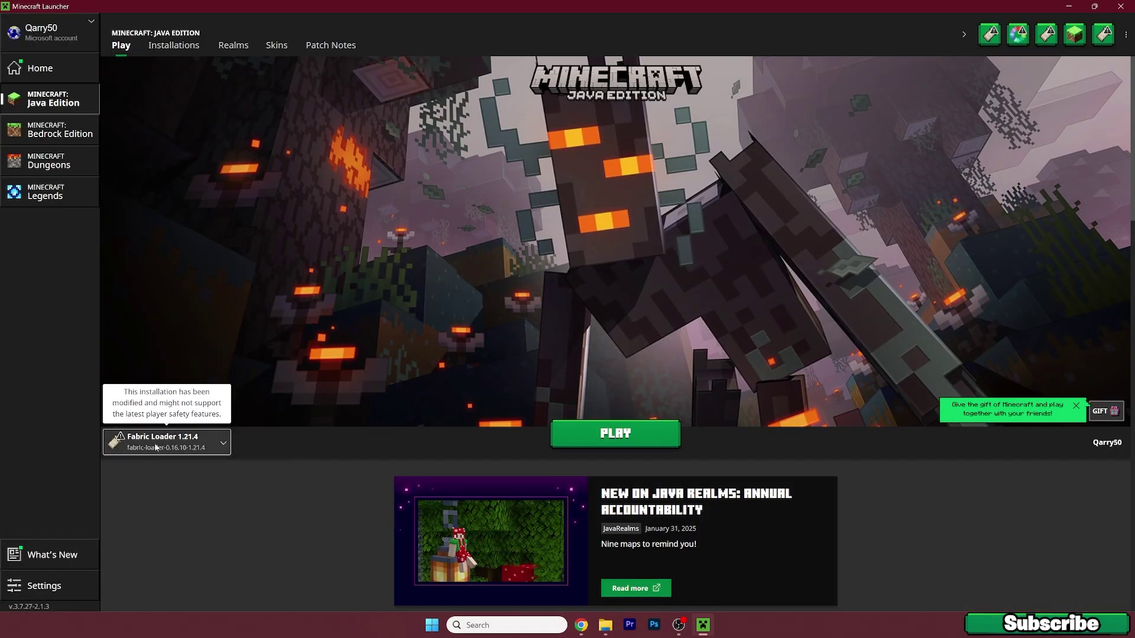
- Inspect the memory allocation in the Fabric Loader 1.21.4 installation's JVM arguments and leave without saving
click(177, 46)
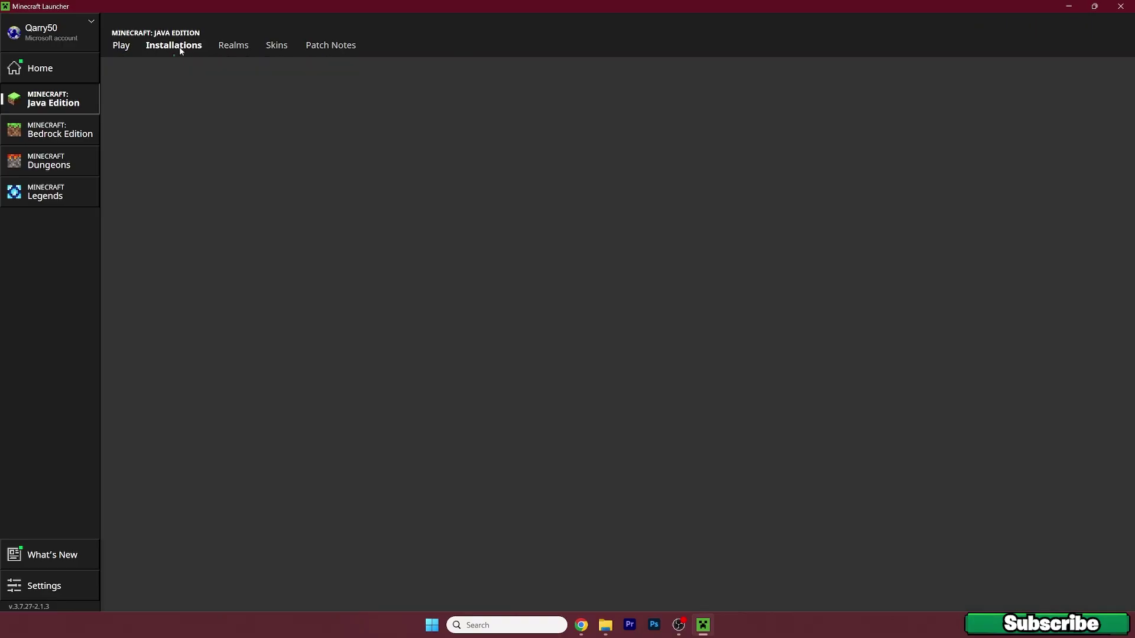
click(849, 284)
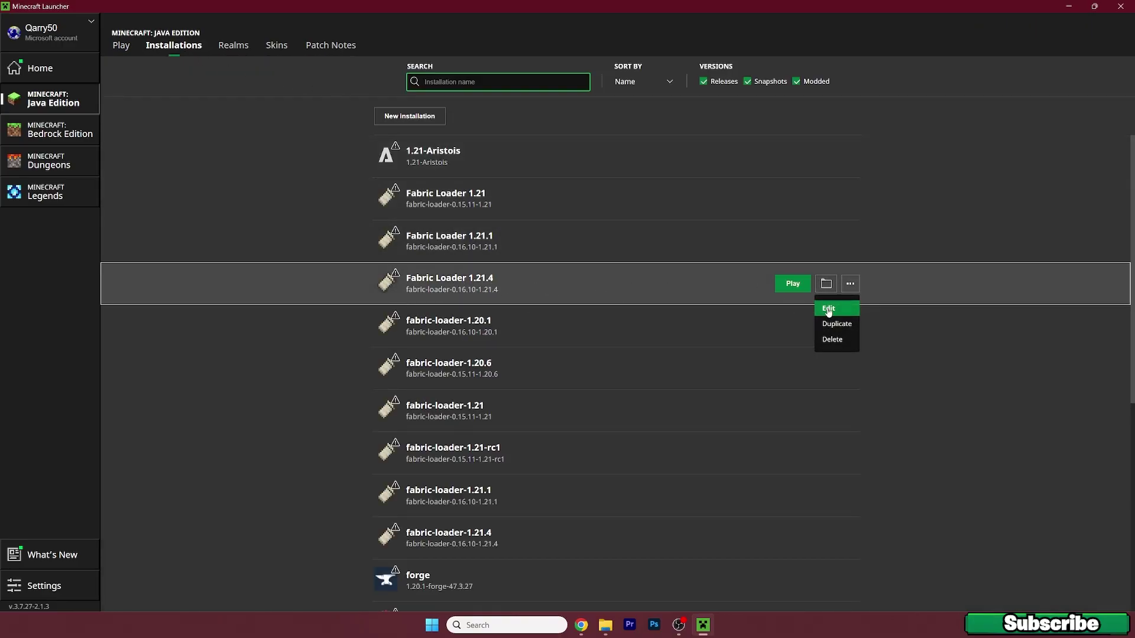
click(831, 309)
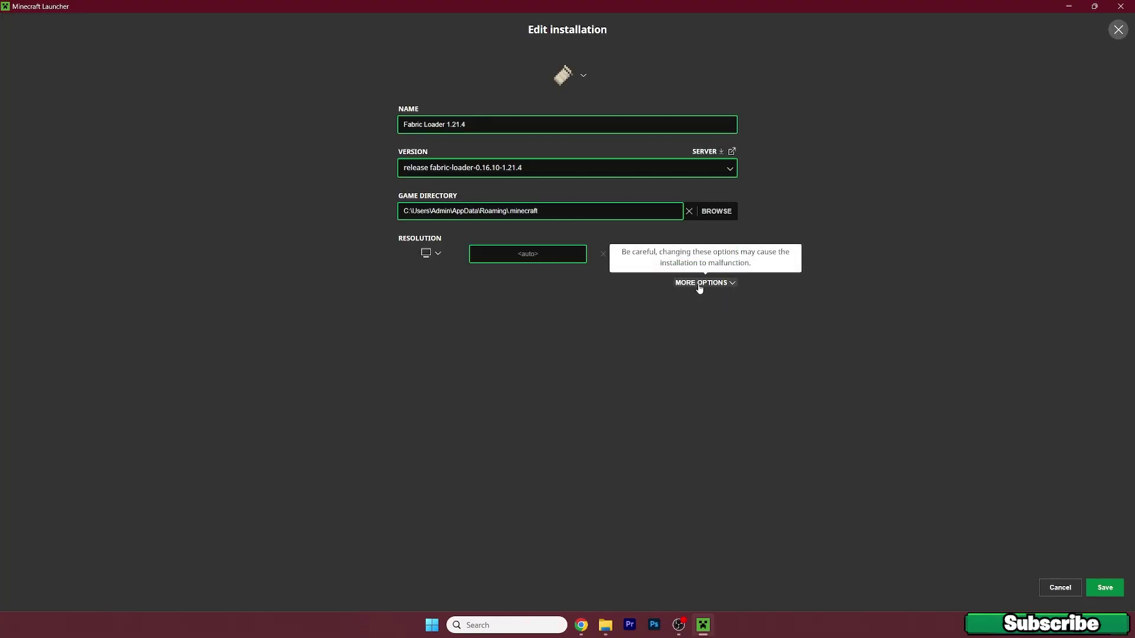
click(701, 284)
click(424, 355)
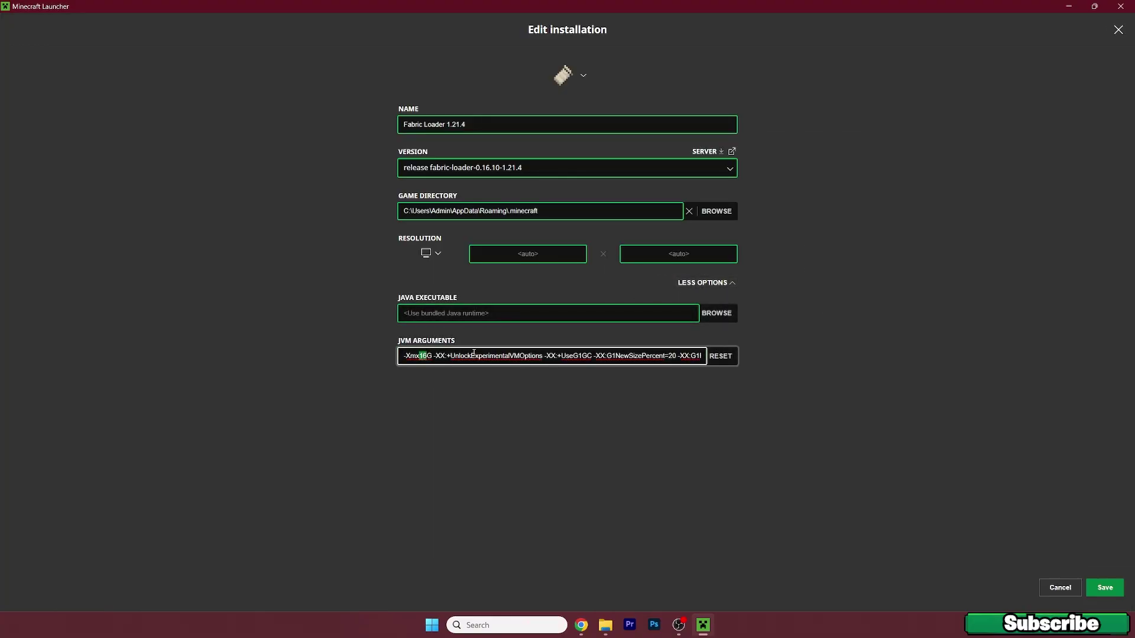
click(1063, 584)
- Start the game with Fabric Loader 1.21.4 and load a singleplayer world
click(120, 44)
click(568, 433)
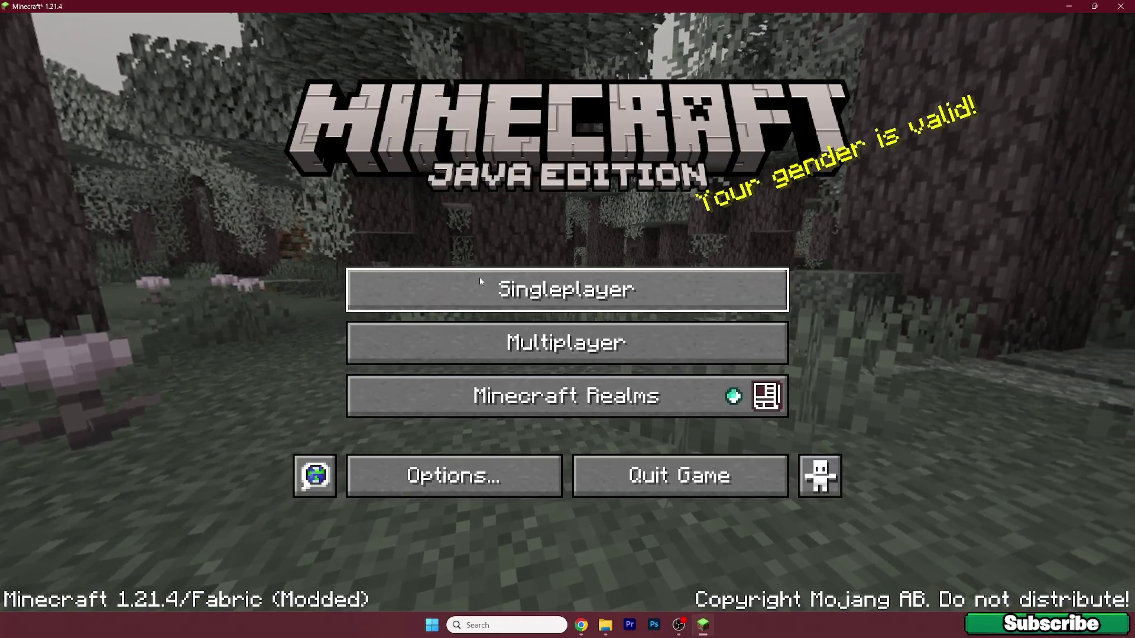
click(481, 282)
double_click(446, 169)
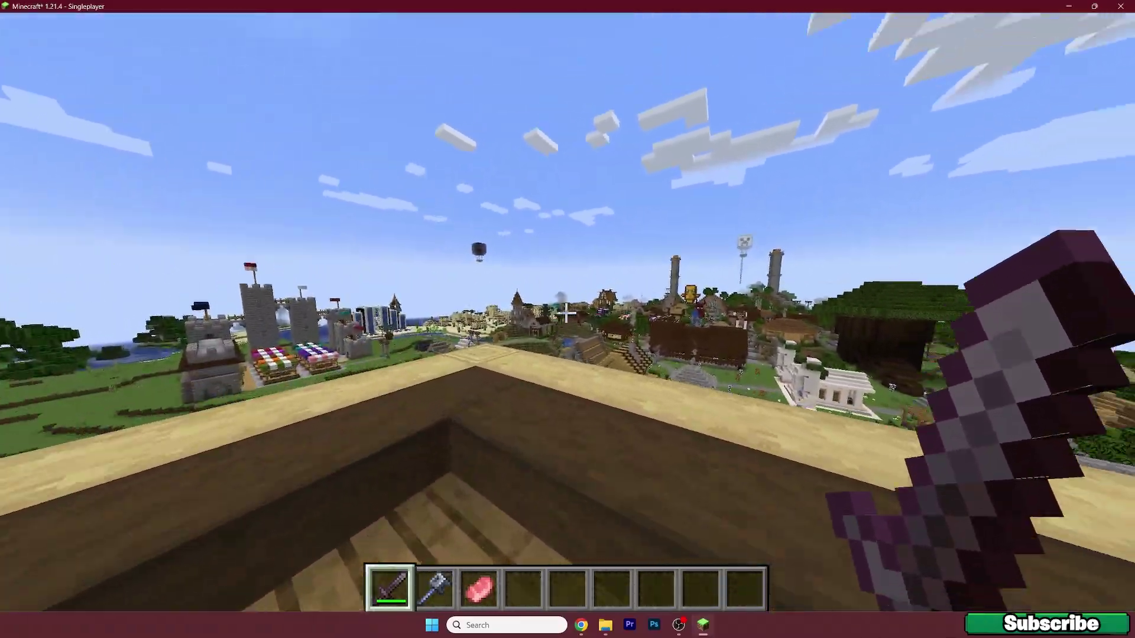
- Switch the camera to the third-person view facing the player
key(F5)
key(F5)
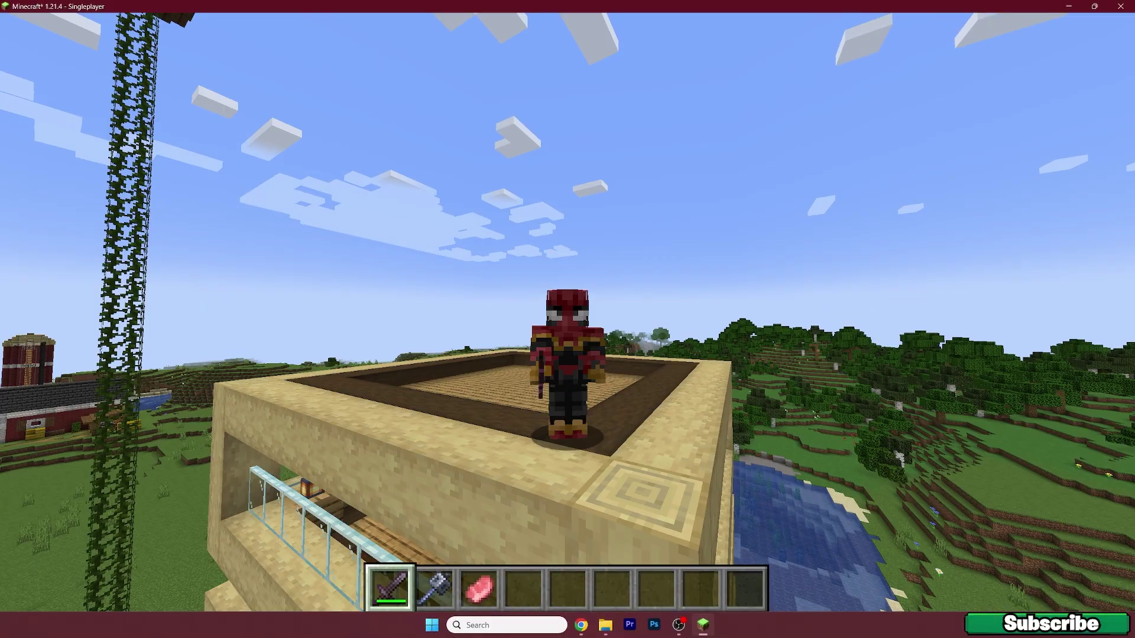